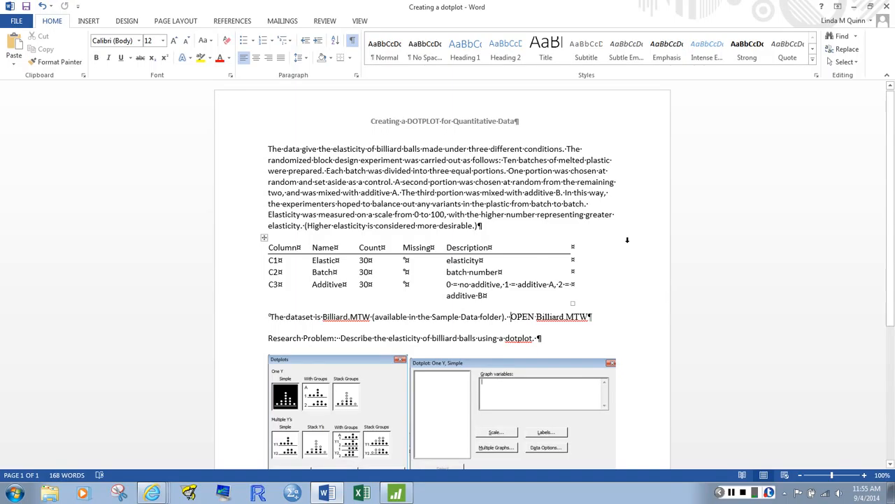
- Delete the extra blank paragraph below the dotplot dialog pictures at the end of the document
scroll(893, 316, down, 4)
scroll(893, 316, down, 1)
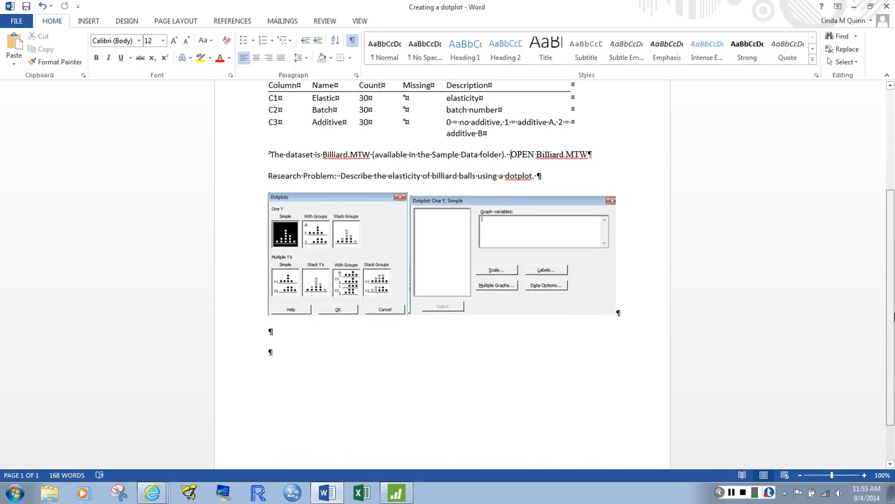
click(304, 339)
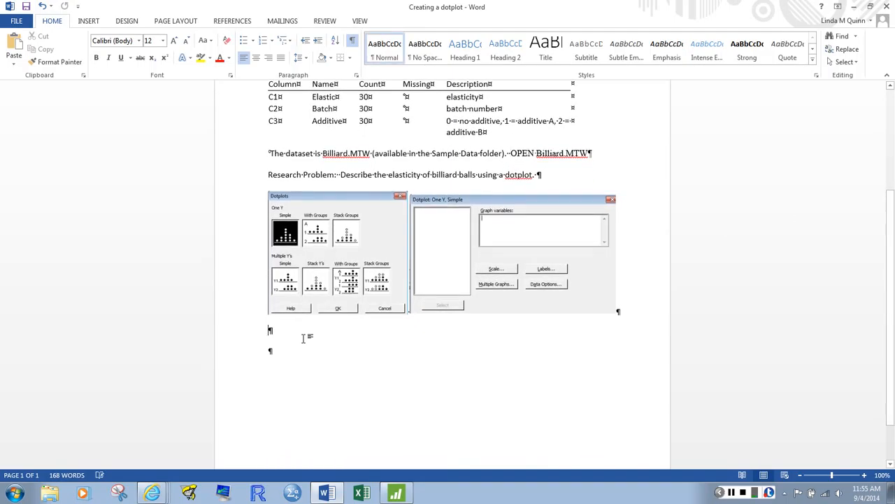
key(Delete)
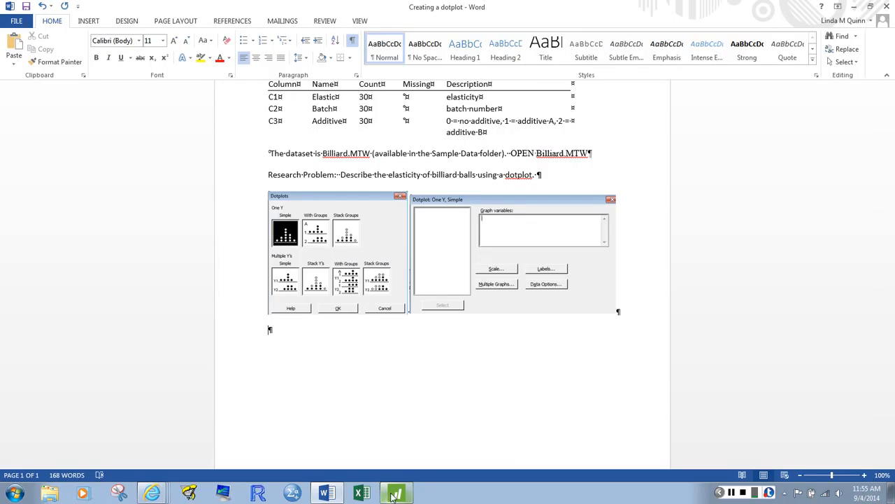
- Switch to Minitab and open the Billiard.MTW worksheet from the Sample Data folder
click(392, 496)
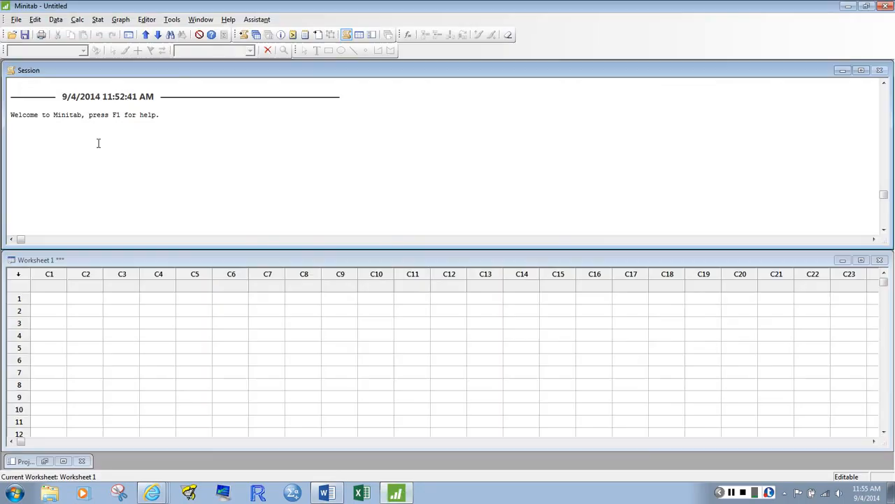
click(16, 19)
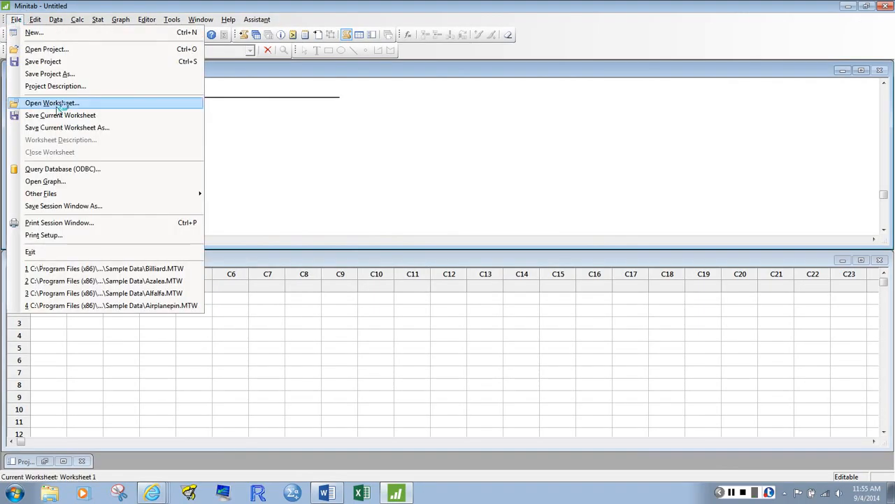
click(54, 104)
click(385, 381)
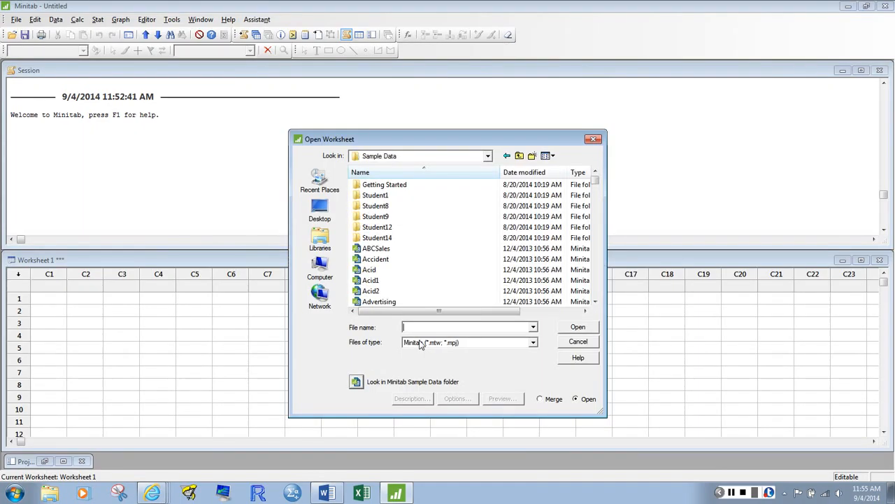
text(bill)
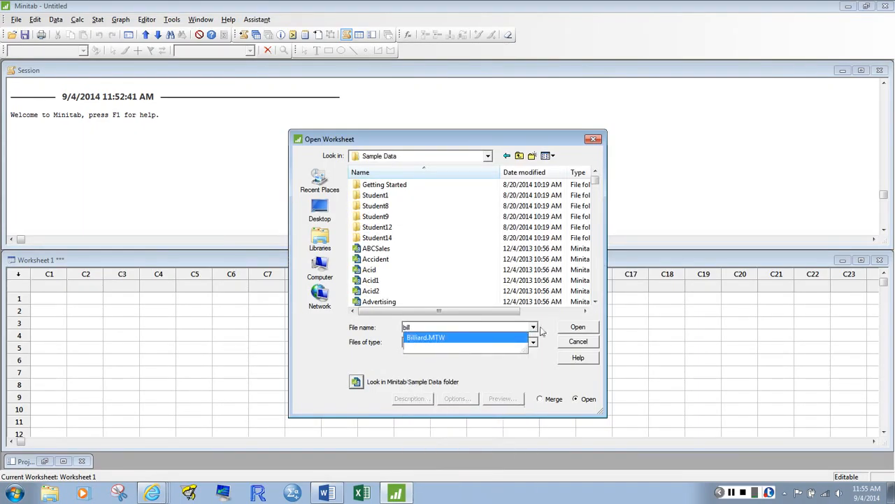
click(577, 329)
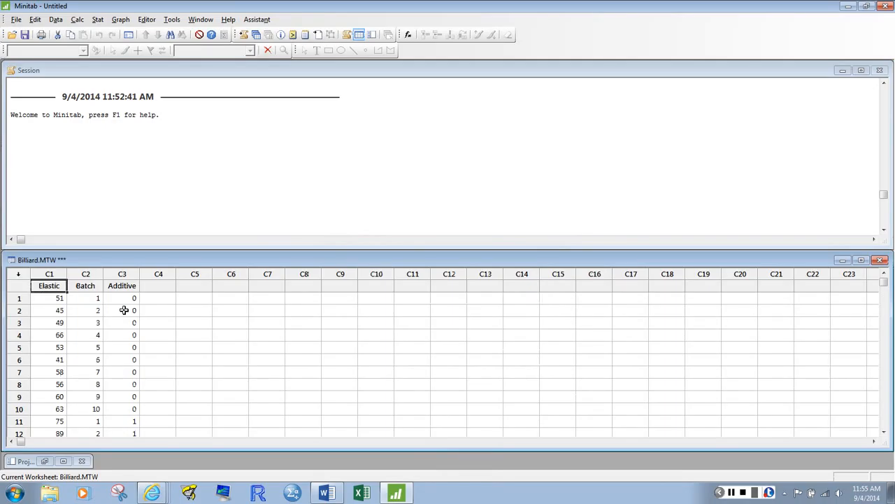
- Create a simple one-Y dotplot of the Elastic column and move its graph window clear of the worksheet's data columns
click(49, 273)
click(181, 354)
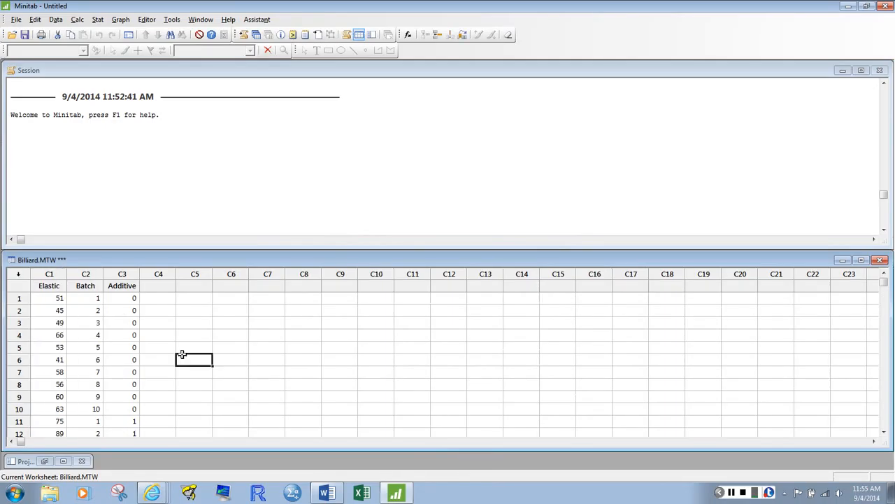
click(120, 20)
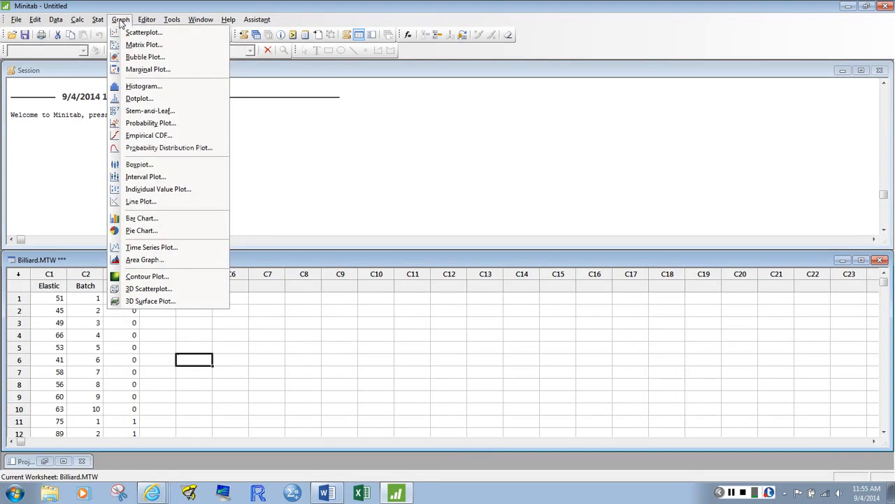
click(162, 100)
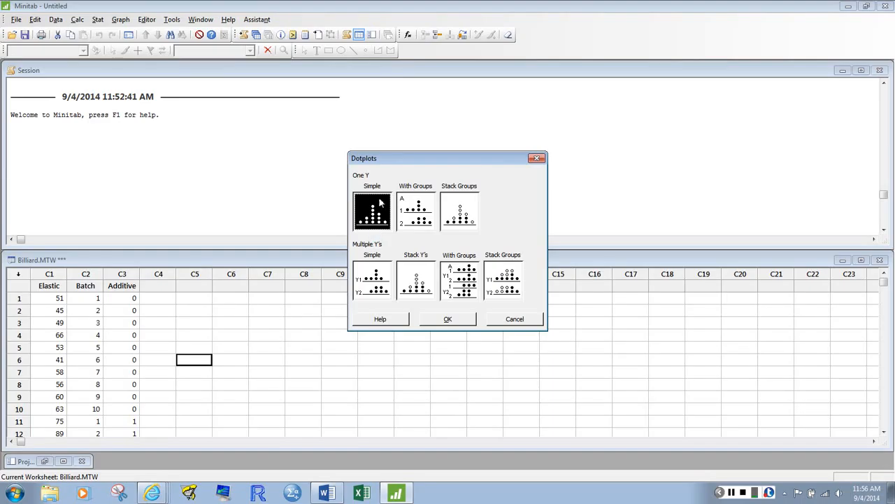
click(464, 321)
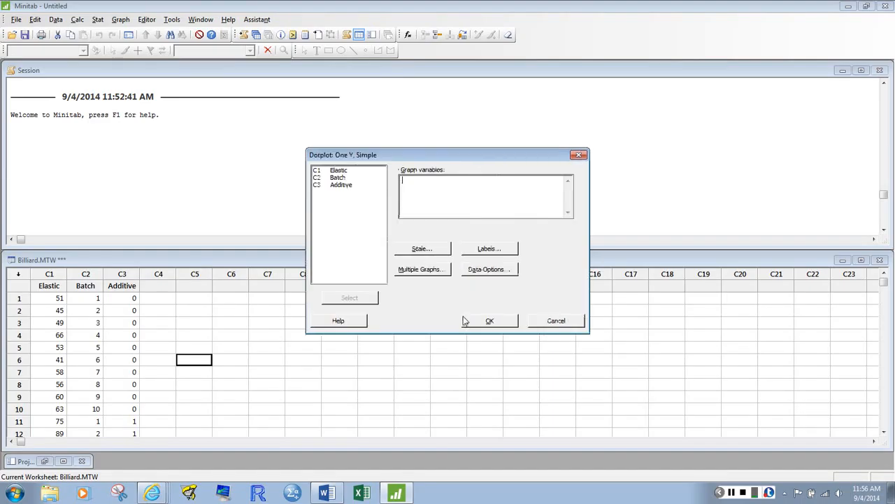
double_click(342, 172)
click(493, 322)
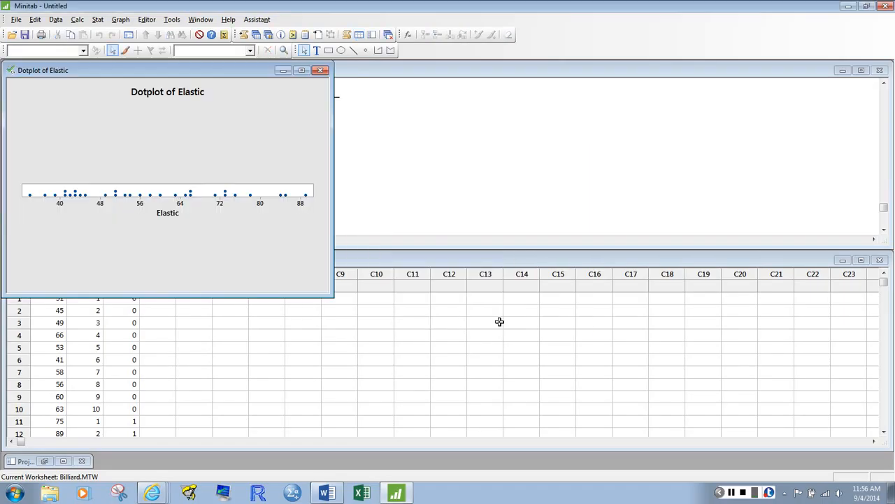
drag(235, 68, 562, 121)
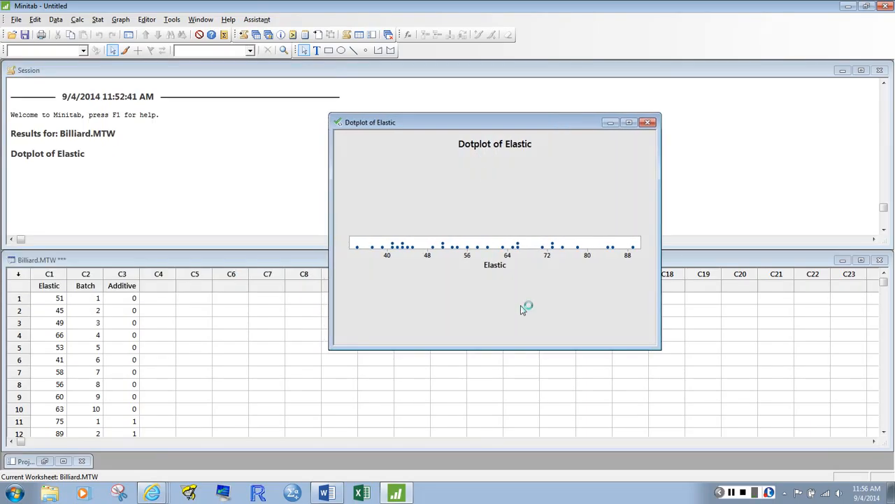
- Change the dotplot's title to "Elasticity of Billiard Balls (n=30)"
double_click(515, 145)
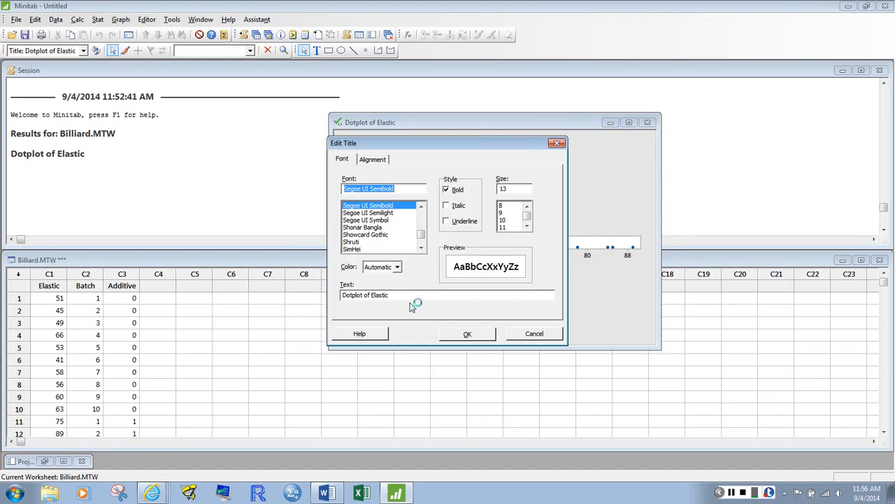
drag(413, 298, 312, 304)
text(E)
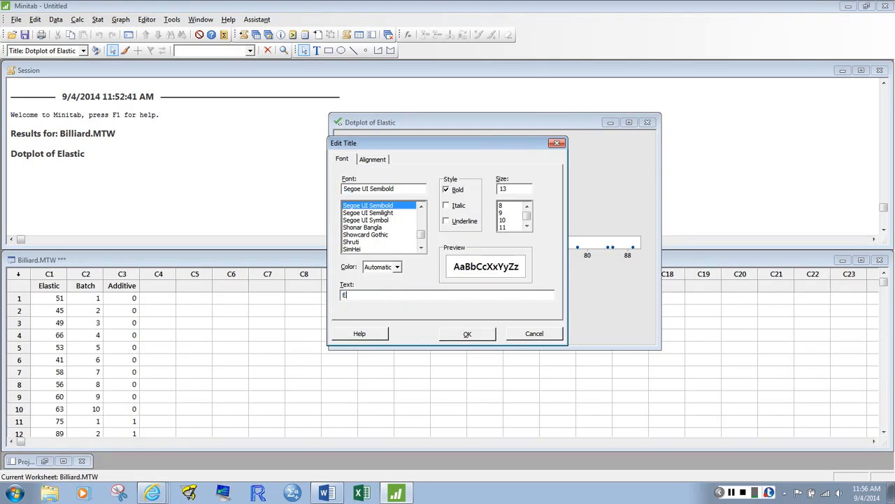
text(lasticity of Billiard Balls (n=30))
key(Return)
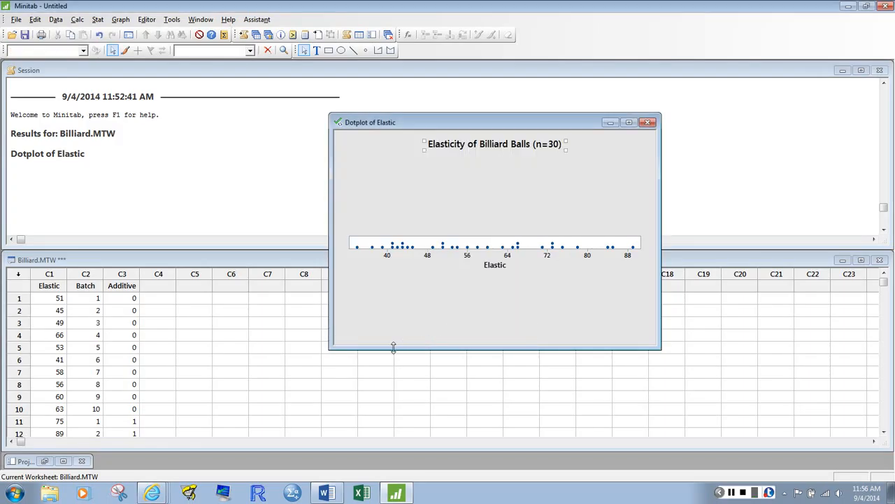
- Check the number of observations in the Elastic column by viewing the last data row of the worksheet
click(167, 339)
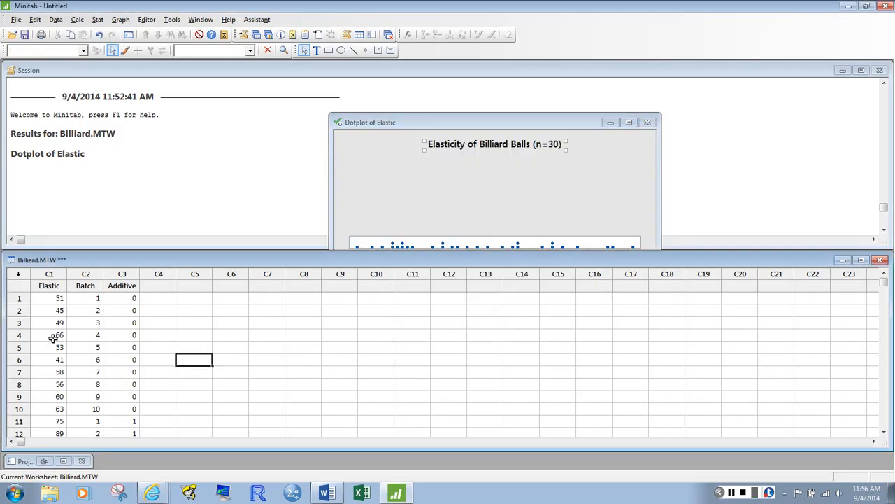
click(54, 336)
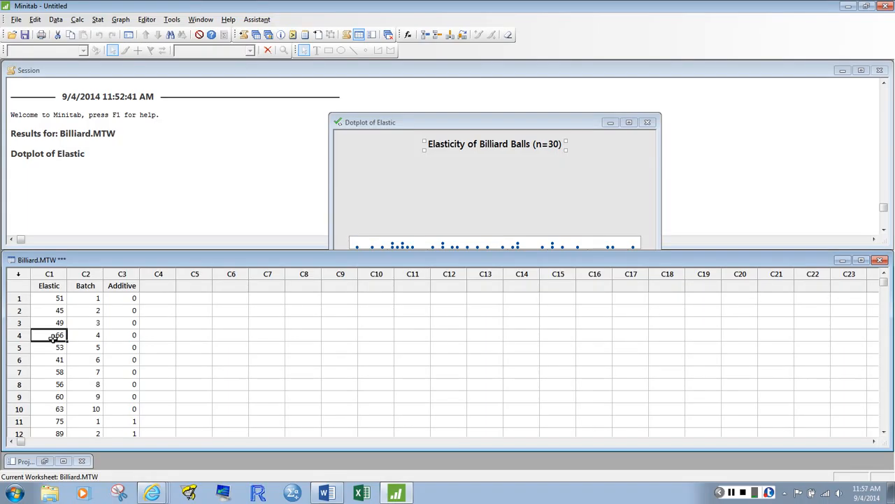
key(Page_Down)
key(Page_Down)
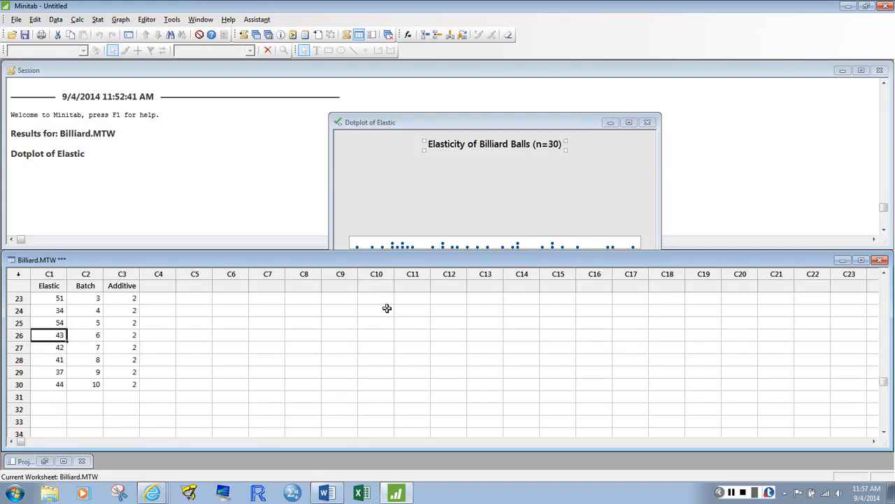
- Change the dotplot's x-axis label to "Elasticity (0-100 with 100 most desirable)"
click(480, 187)
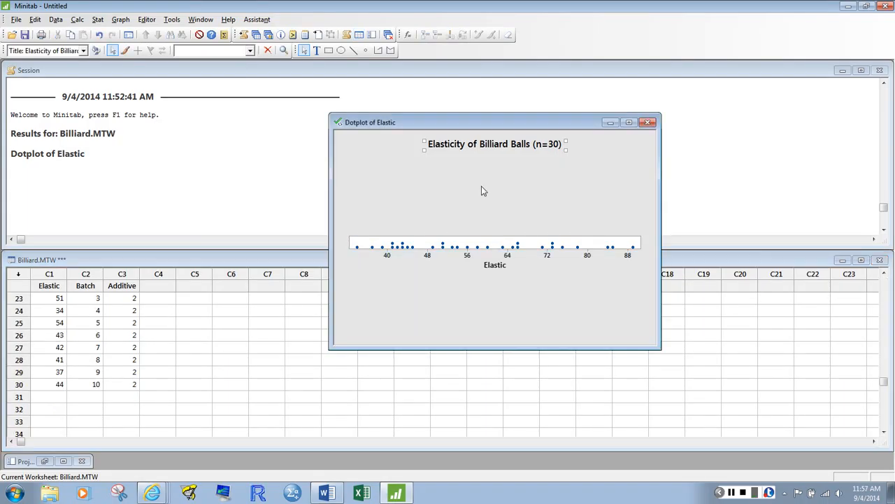
click(500, 267)
double_click(502, 269)
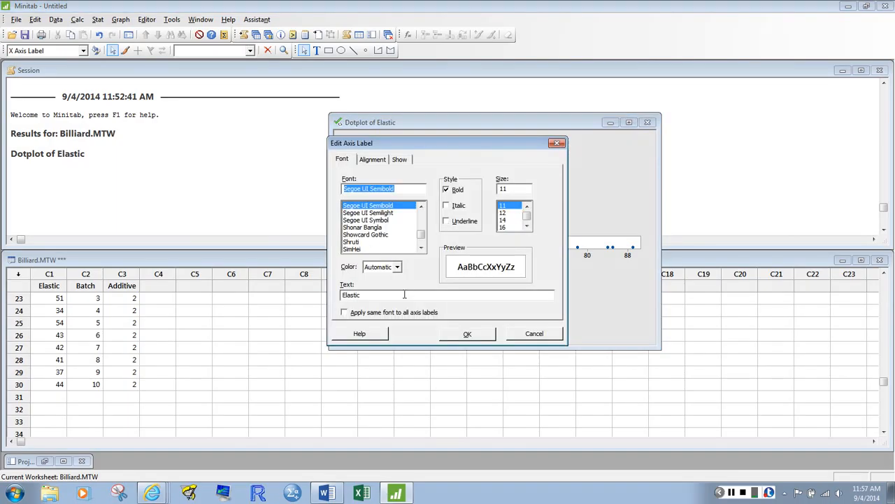
click(391, 294)
key(BackSpace)
key(BackSpace)
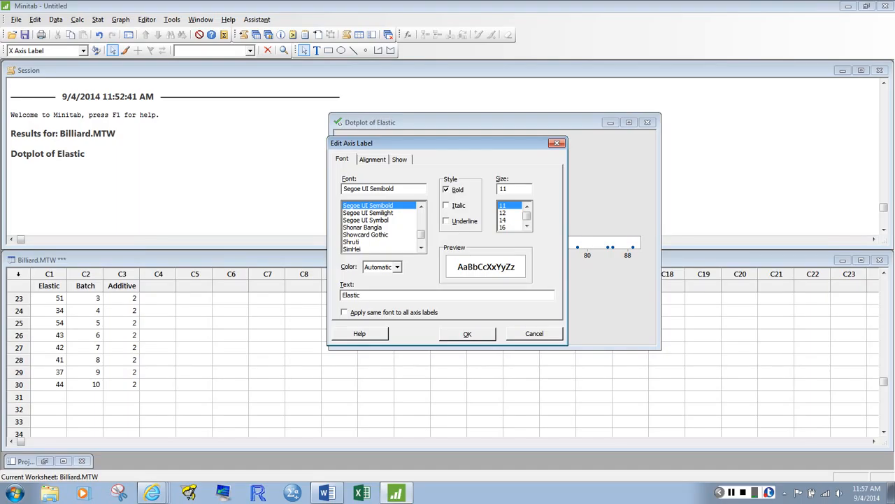
text(ity (0-100 with 100 most desirable))
key(Return)
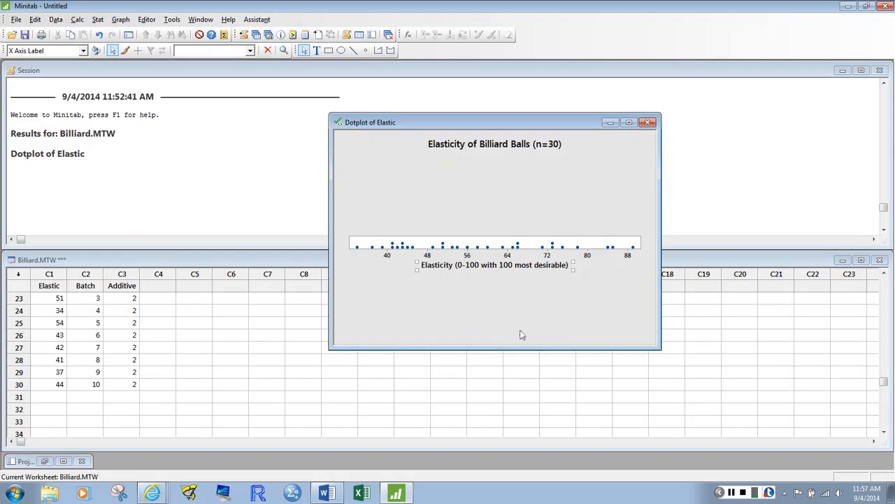
- Send the finished dotplot graph to Microsoft Word
click(524, 331)
right_click(512, 282)
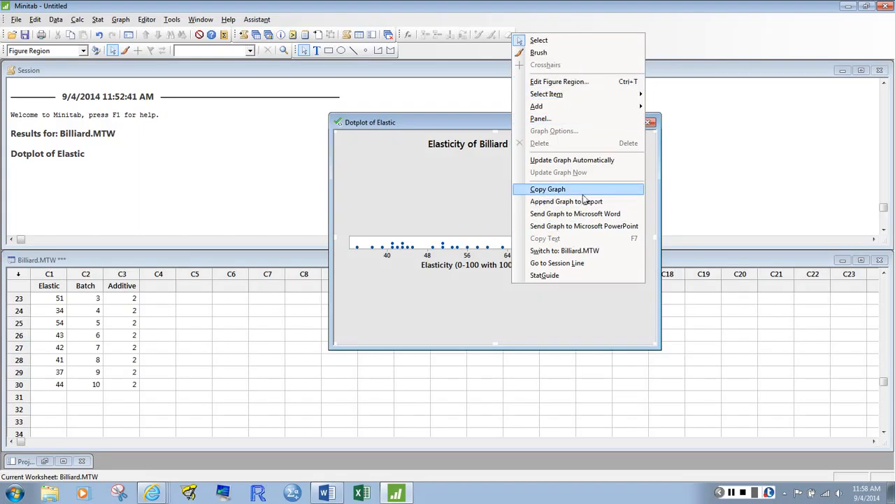
click(586, 214)
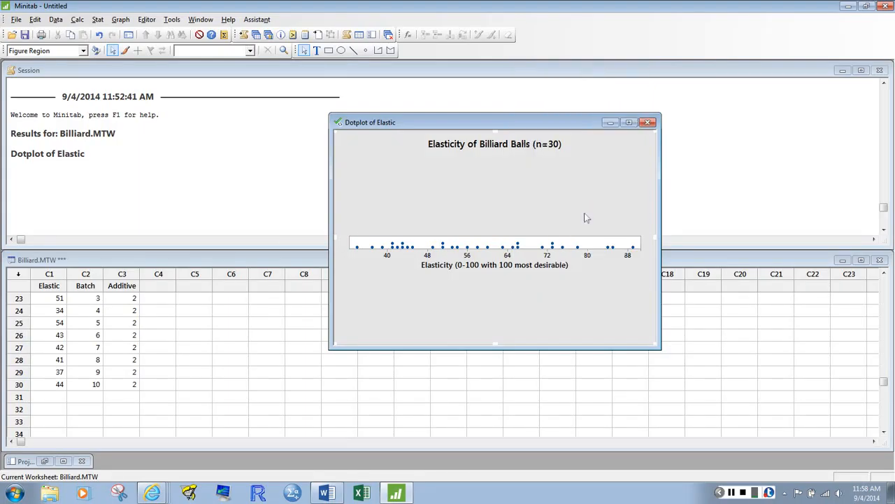
- Switch to the Word document and shrink the inserted dotplot picture proportionally to about two-thirds of its size
click(329, 494)
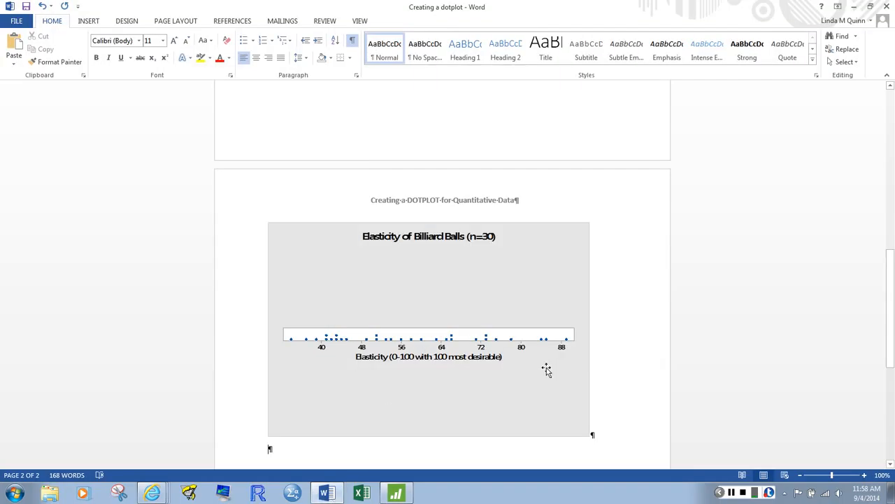
click(589, 435)
drag(589, 433, 483, 346)
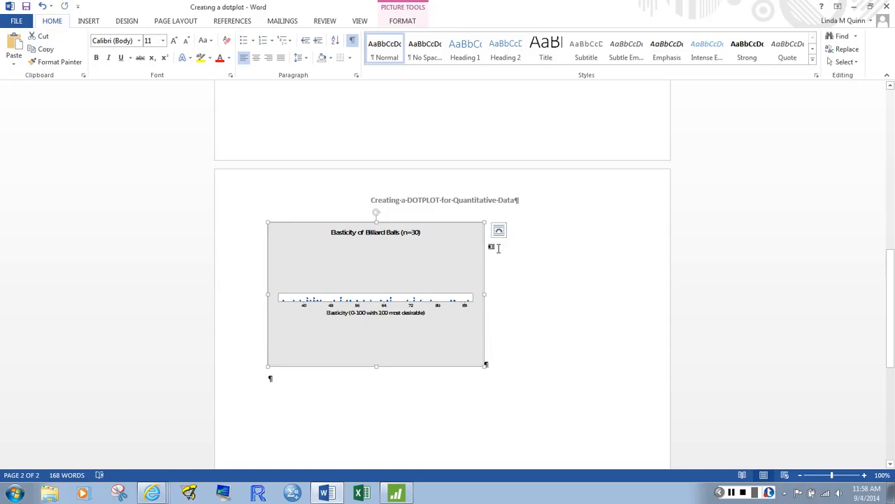